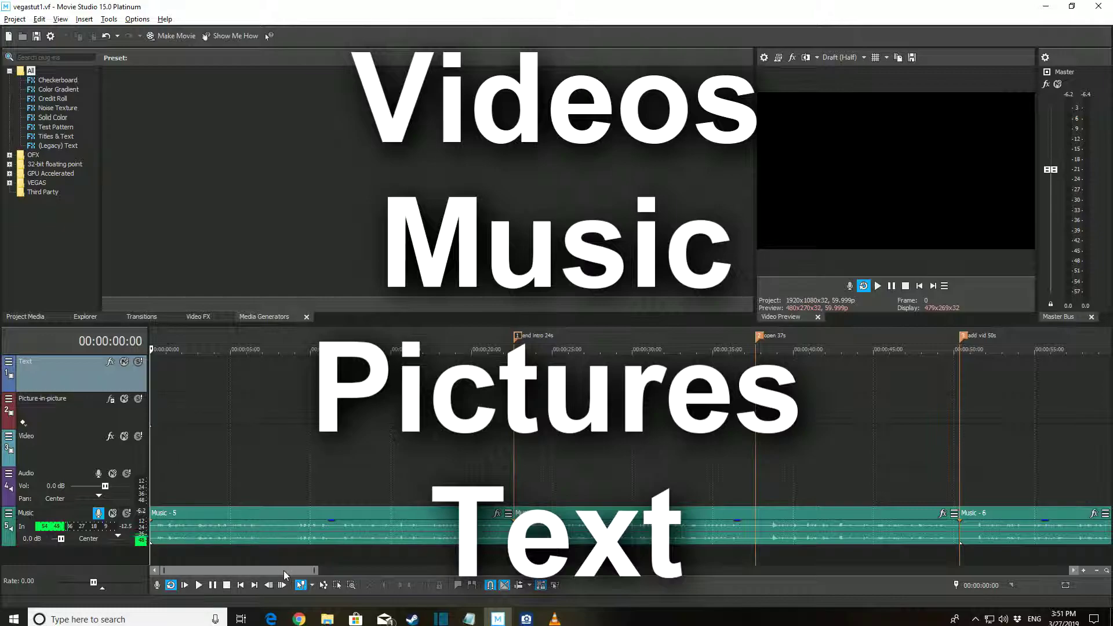
Replace the vegastut1 project with a new, empty Untitled project without saving.
{"action": "left_click_drag", "start_coordinate": [286, 573], "coordinate": [600, 572]}
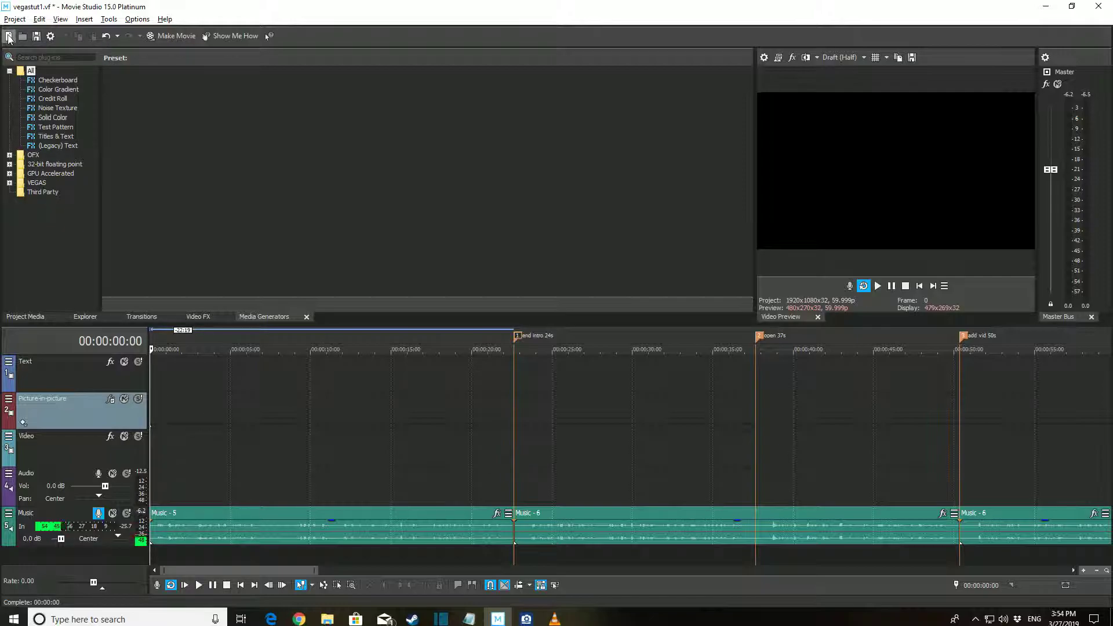
{"action": "left_click", "coordinate": [8, 35]}
Place the Division 2 gameplay recording on the Video and Audio tracks at 0:00.
{"action": "key", "text": "n"}
{"action": "left_click", "coordinate": [14, 19]}
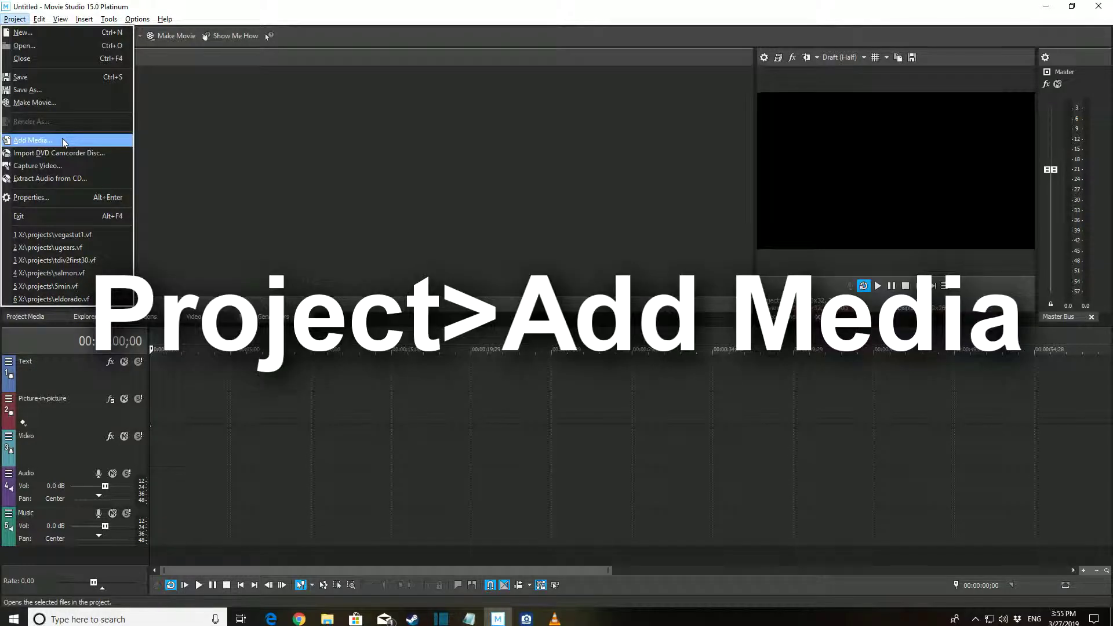
{"action": "left_click", "coordinate": [63, 142]}
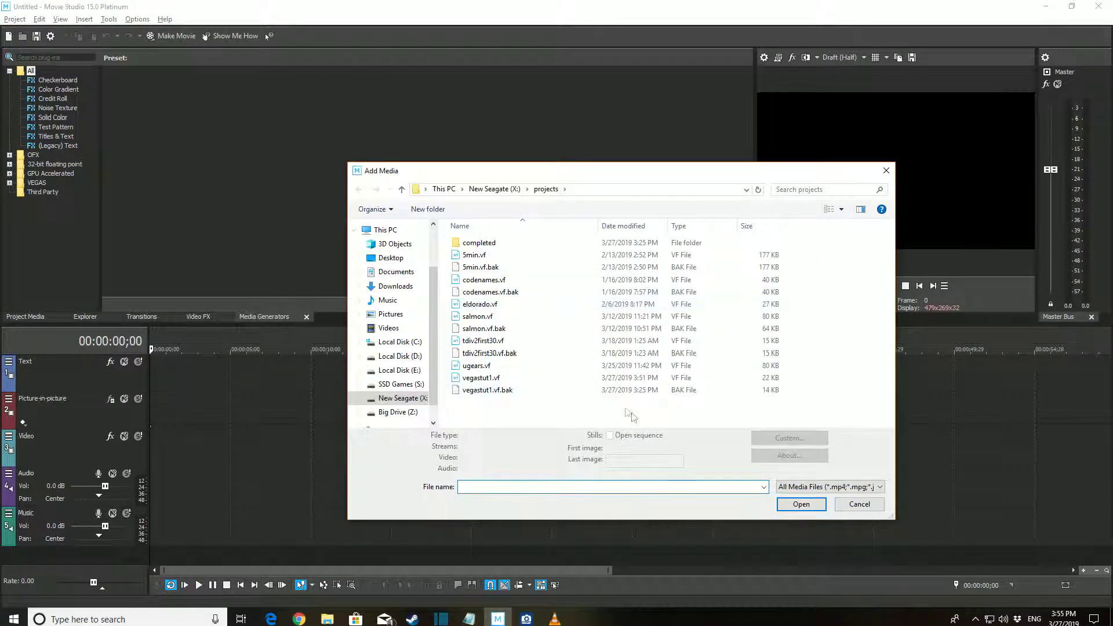
{"action": "left_click", "coordinate": [856, 507]}
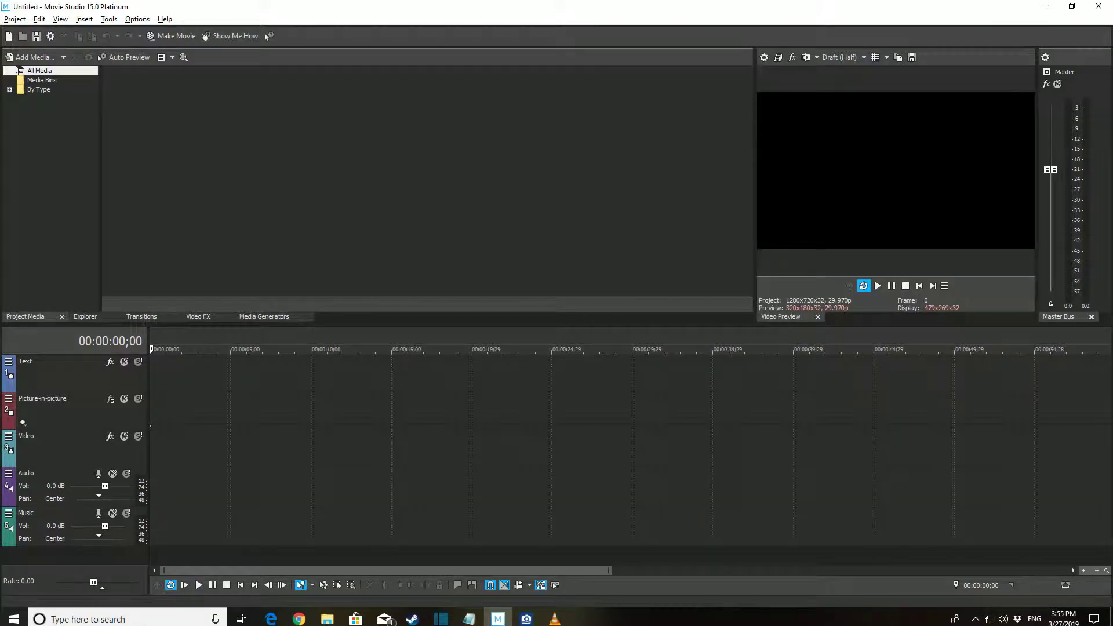
{"action": "left_click_drag", "start_coordinate": [1111, 447], "coordinate": [158, 455]}
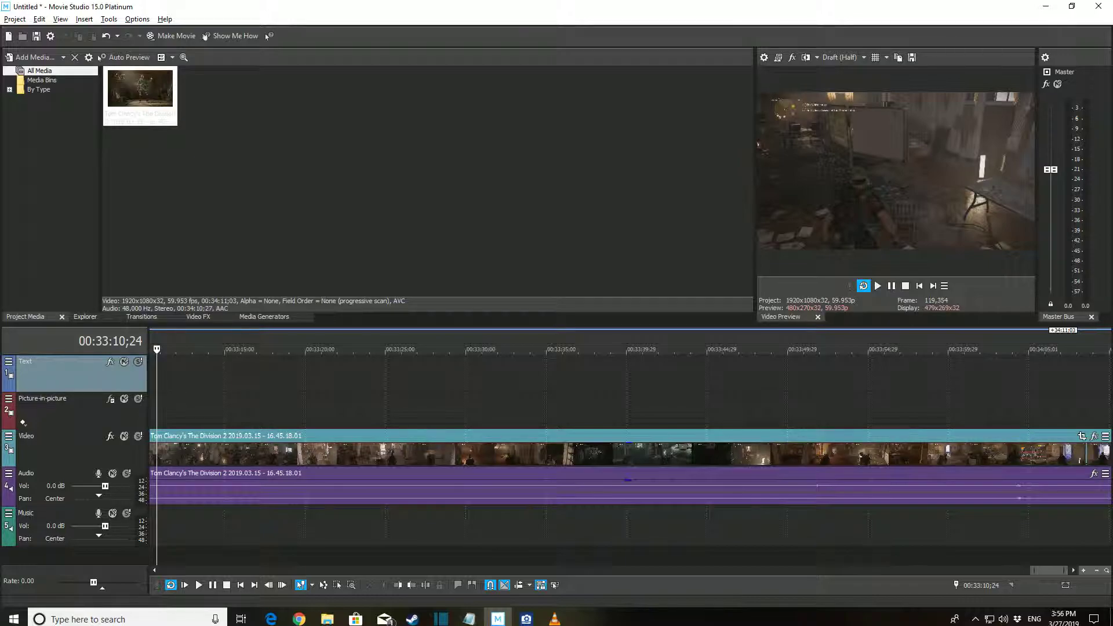
Drop the Upbeat music file on the Music track, then delete that Music track.
{"action": "left_click_drag", "start_coordinate": [1111, 353], "coordinate": [161, 531]}
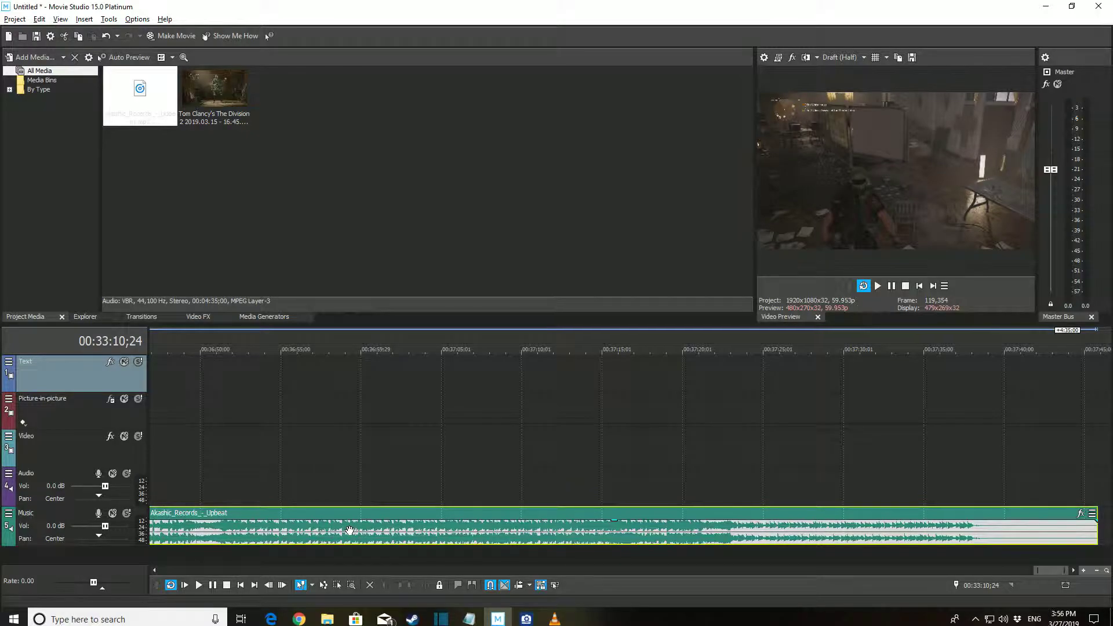
{"action": "right_click", "coordinate": [62, 523]}
{"action": "left_click", "coordinate": [113, 377]}
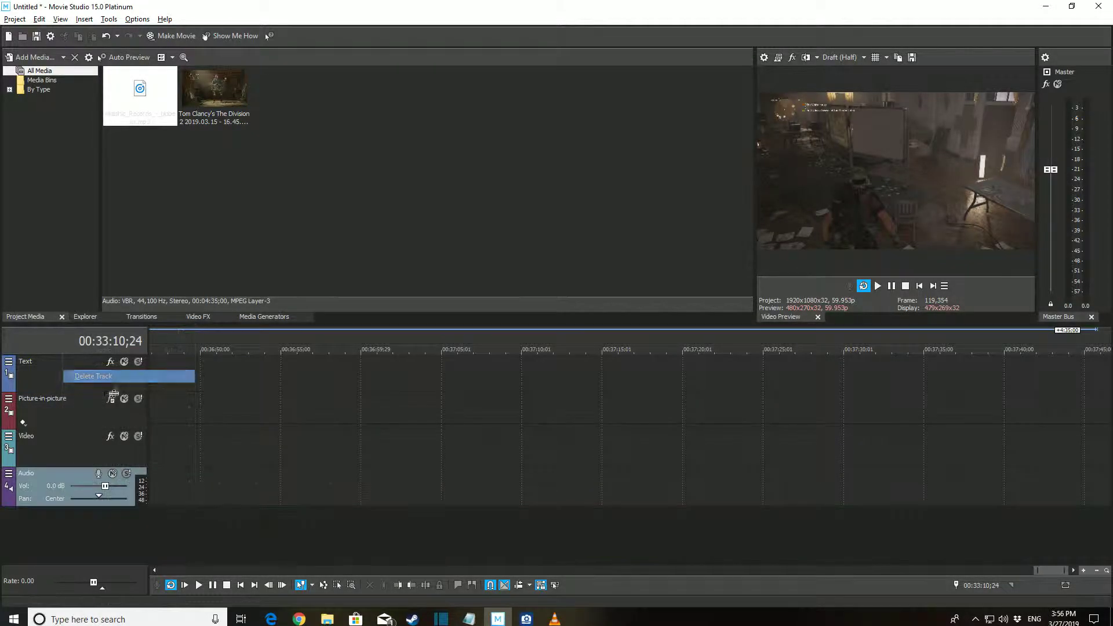
Insert a new audio track and put the div2 photo at the Text track start.
{"action": "right_click", "coordinate": [72, 526]}
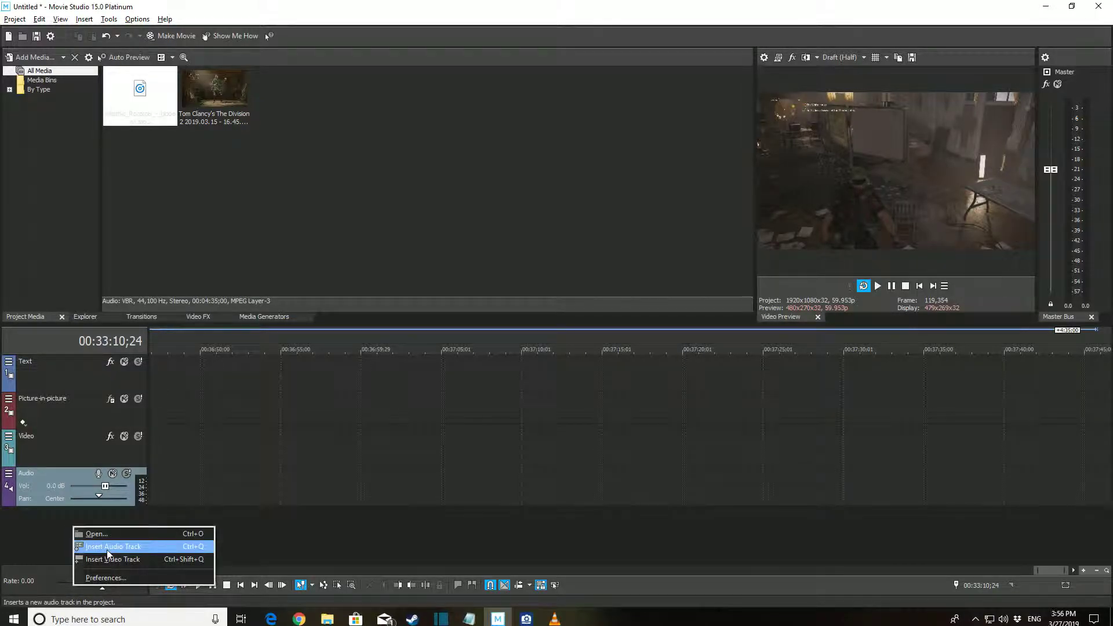
{"action": "left_click", "coordinate": [158, 546]}
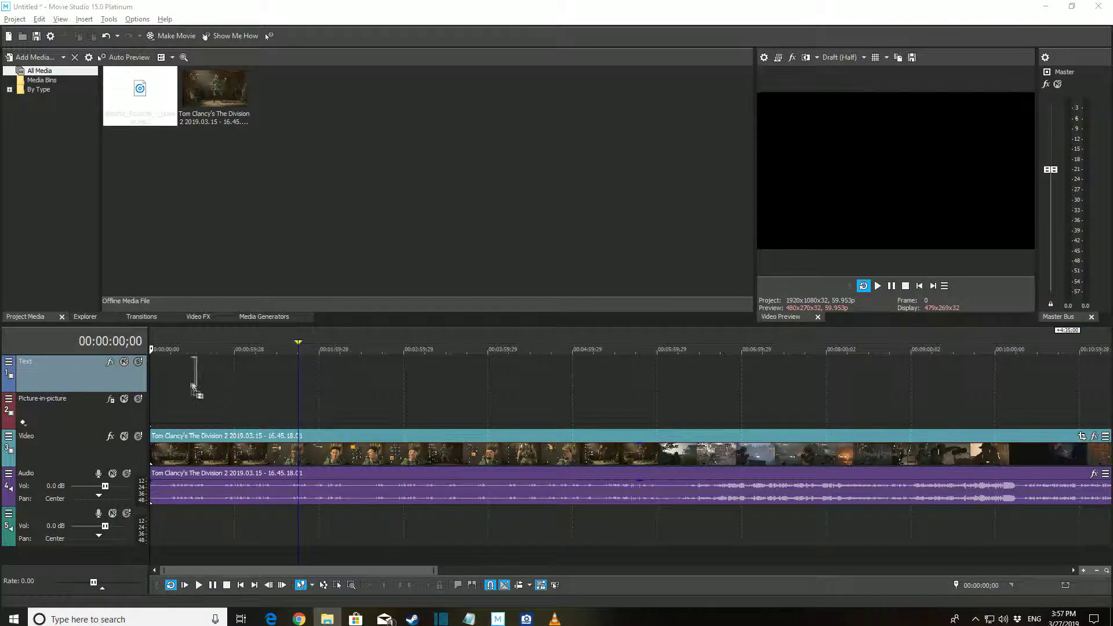
{"action": "left_click_drag", "start_coordinate": [197, 355], "coordinate": [254, 350]}
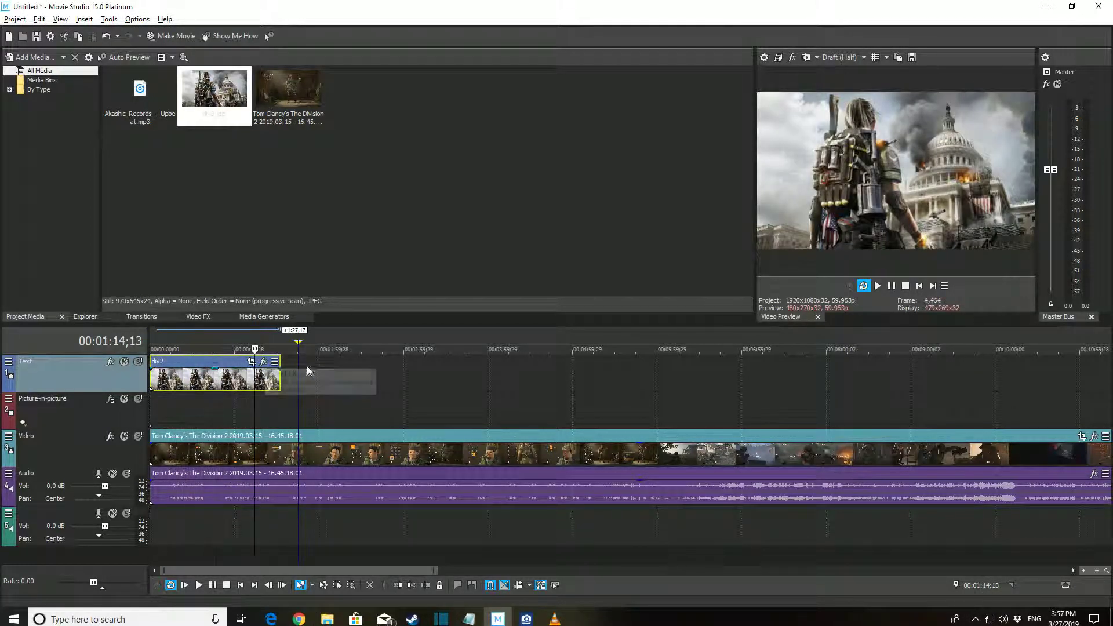
Review the div2 photo's Pan/Crop framing at 54.4% zoom.
{"action": "left_click", "coordinate": [251, 363]}
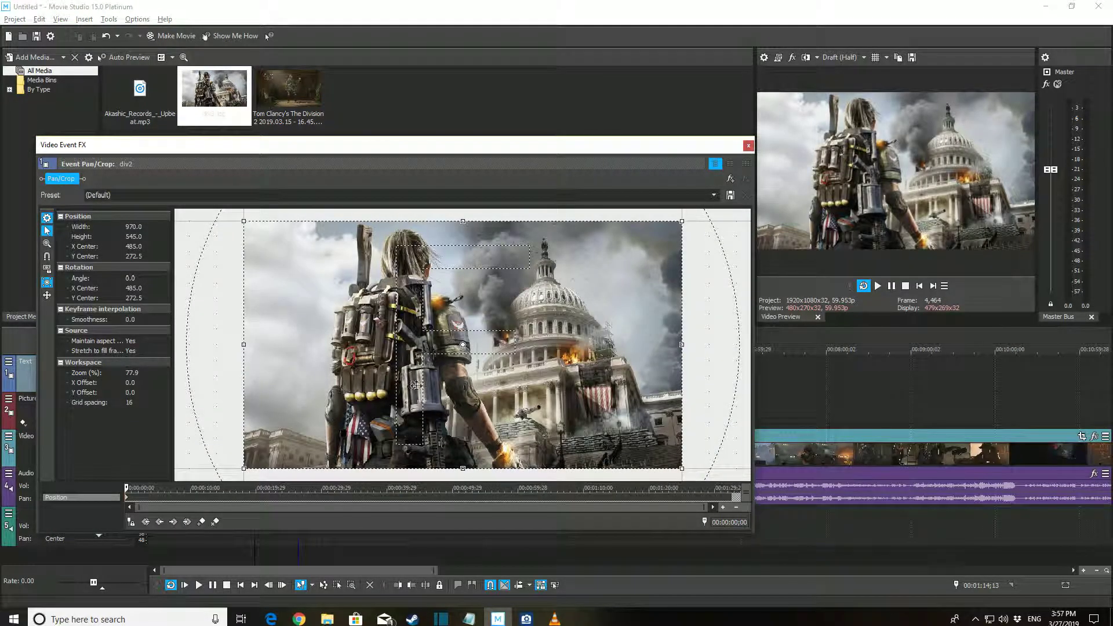
{"action": "scroll", "coordinate": [507, 398], "scroll_direction": "down", "scroll_amount": 3}
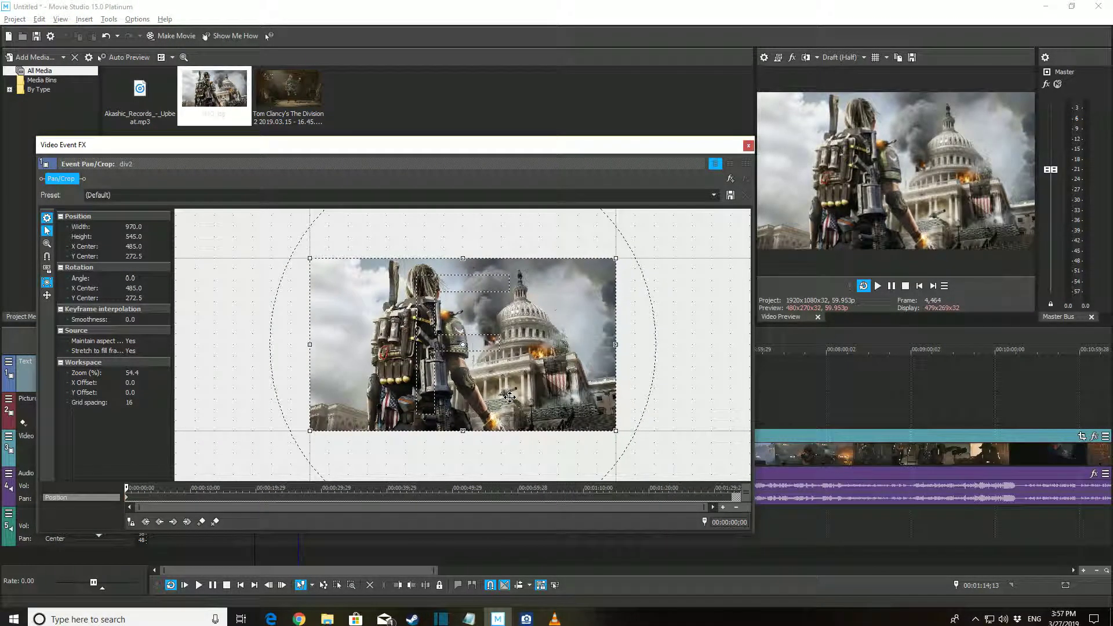
{"action": "scroll", "coordinate": [509, 396], "scroll_direction": "up", "scroll_amount": 1}
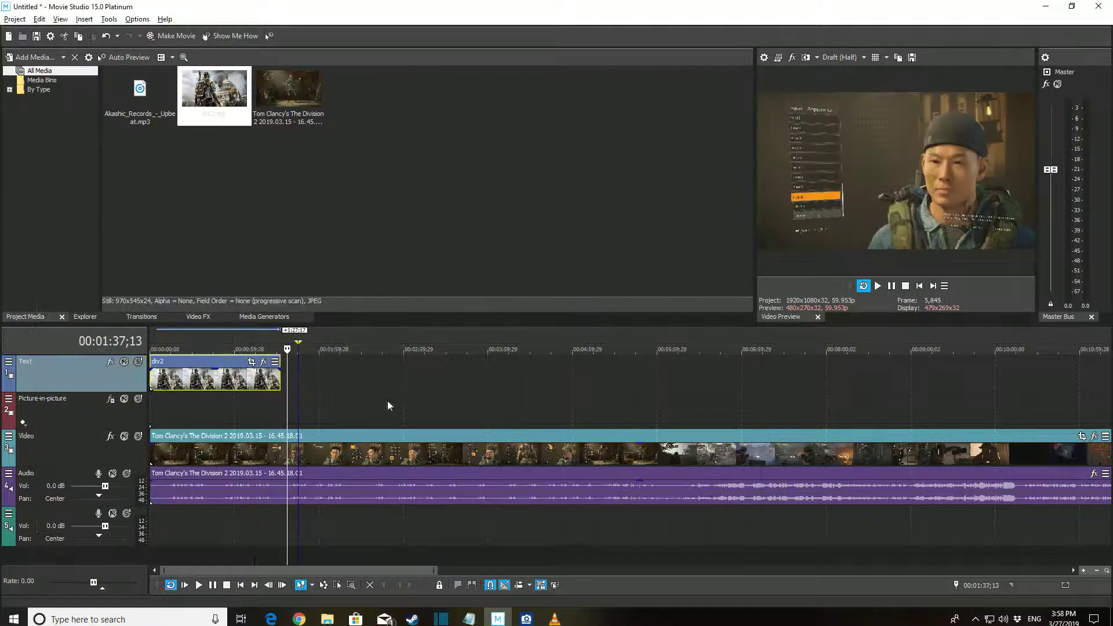
{"action": "left_click", "coordinate": [209, 318]}
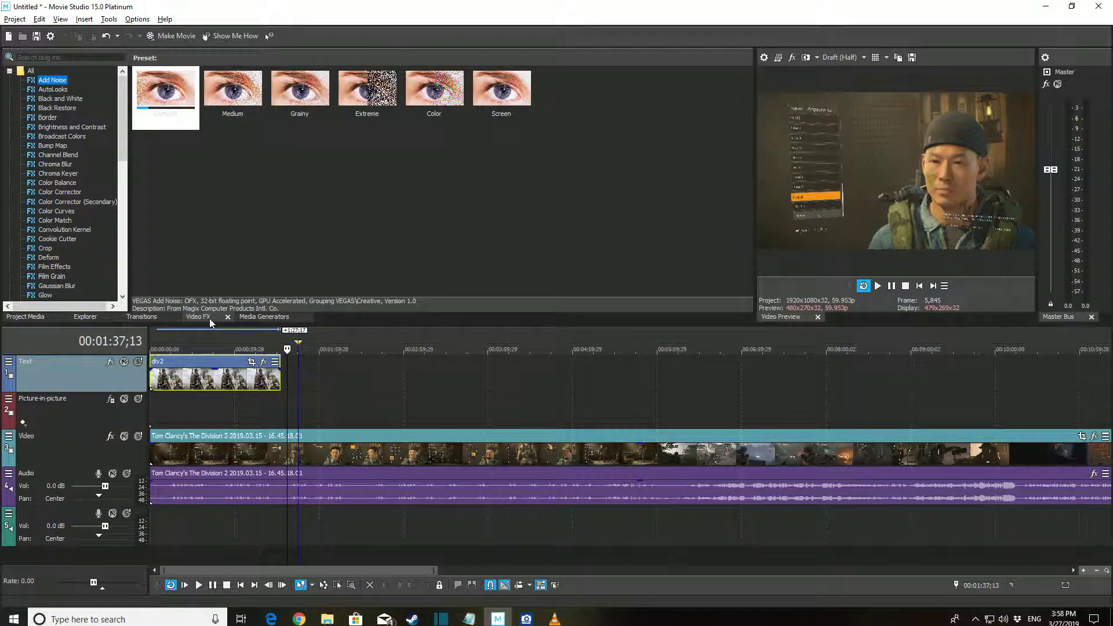
Browse the library tabs and bring up the Media Generators Titles & Text presets.
{"action": "left_click", "coordinate": [255, 319]}
{"action": "left_click", "coordinate": [51, 318]}
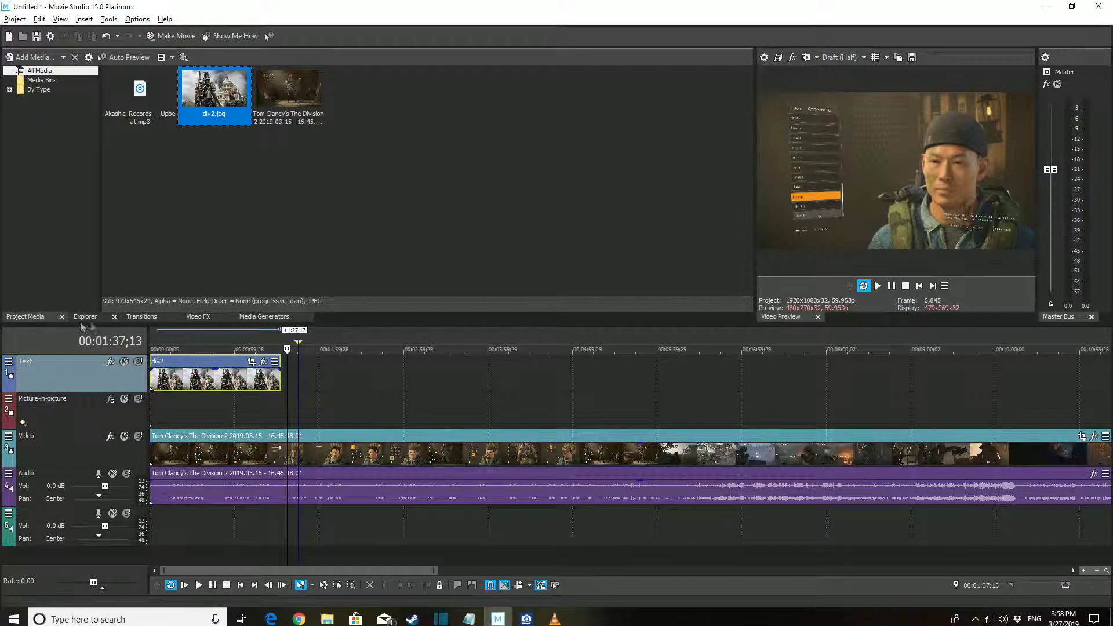
{"action": "left_click", "coordinate": [86, 320]}
{"action": "left_click", "coordinate": [146, 321]}
{"action": "left_click", "coordinate": [198, 317]}
{"action": "left_click", "coordinate": [264, 317]}
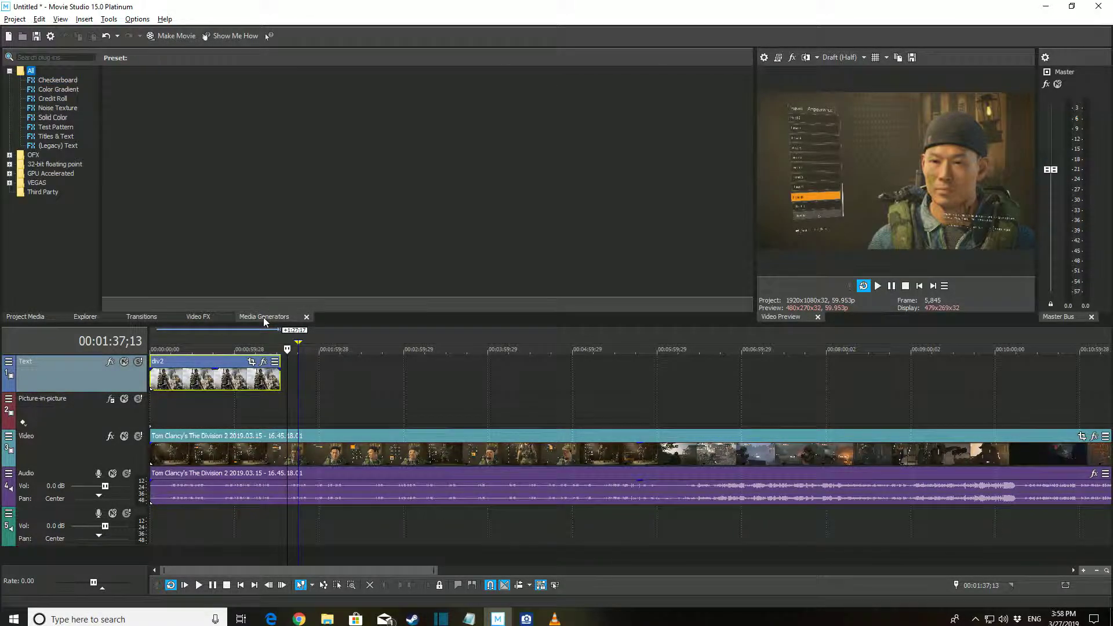
{"action": "left_click", "coordinate": [61, 137]}
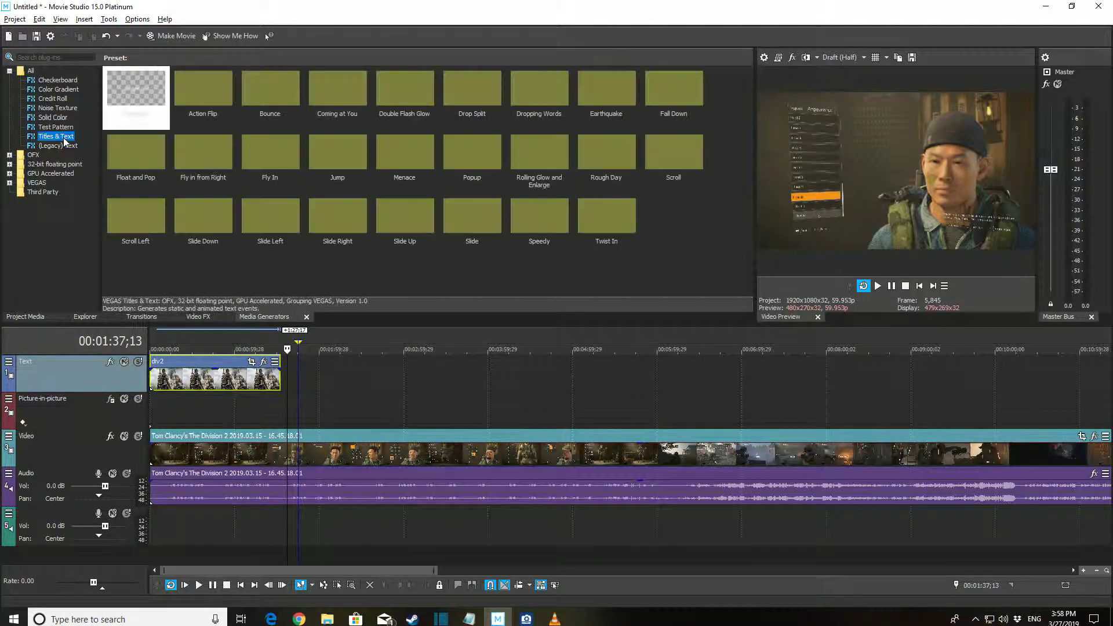
{"action": "left_click", "coordinate": [73, 146]}
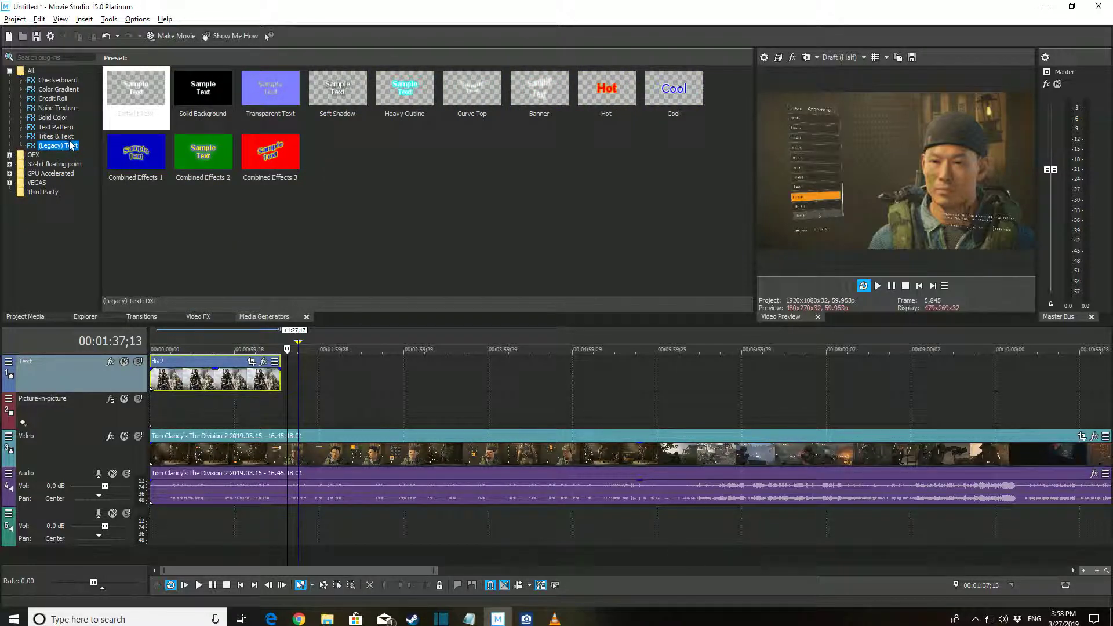
{"action": "left_click", "coordinate": [62, 137]}
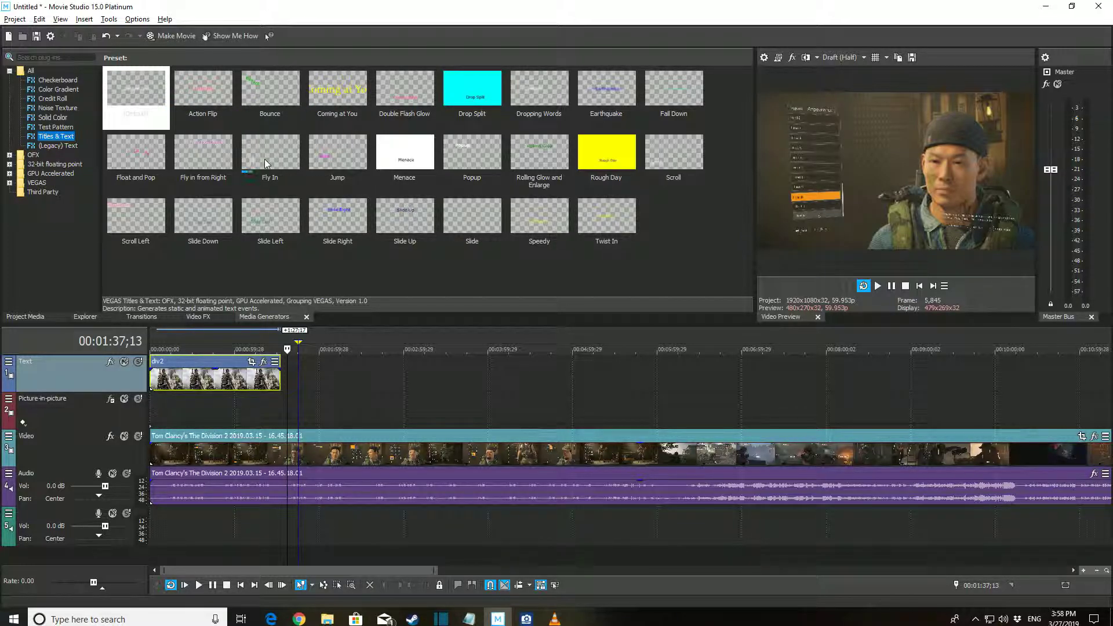
Add a Fly In title after div2 on the Text track and expand its Advanced settings.
{"action": "left_click_drag", "start_coordinate": [266, 159], "coordinate": [300, 373]}
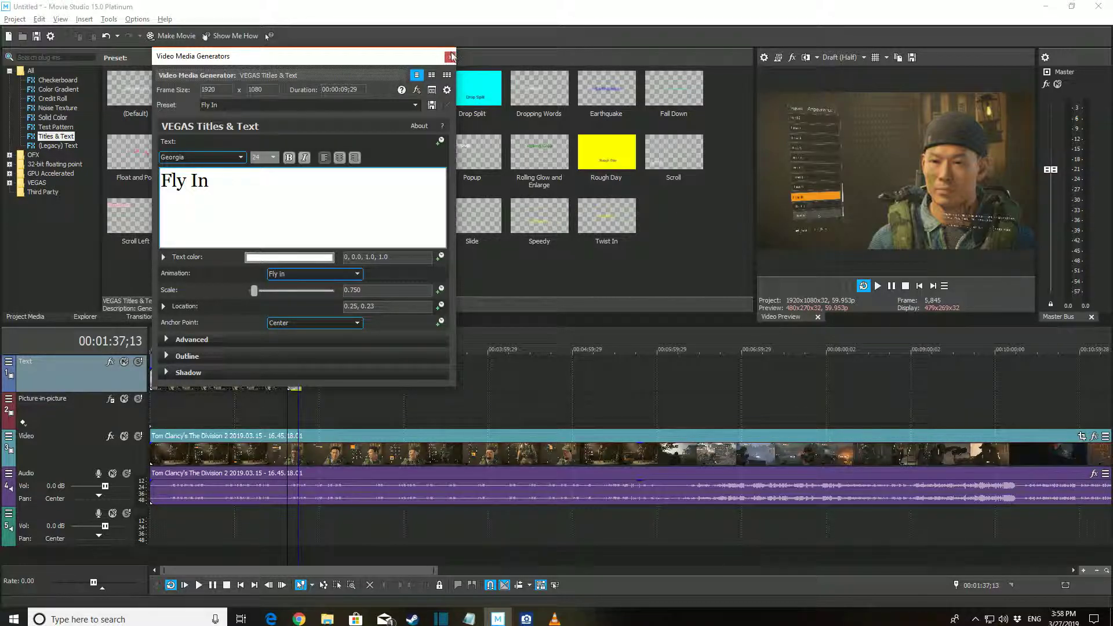
{"action": "left_click", "coordinate": [171, 343]}
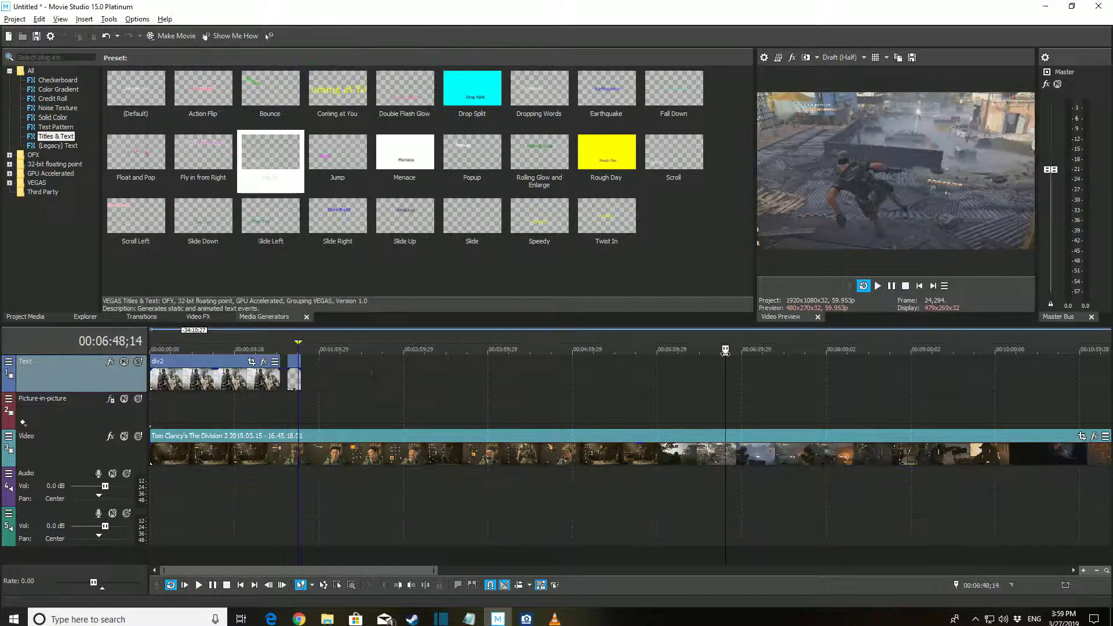
{"action": "left_click_drag", "start_coordinate": [725, 351], "coordinate": [323, 363]}
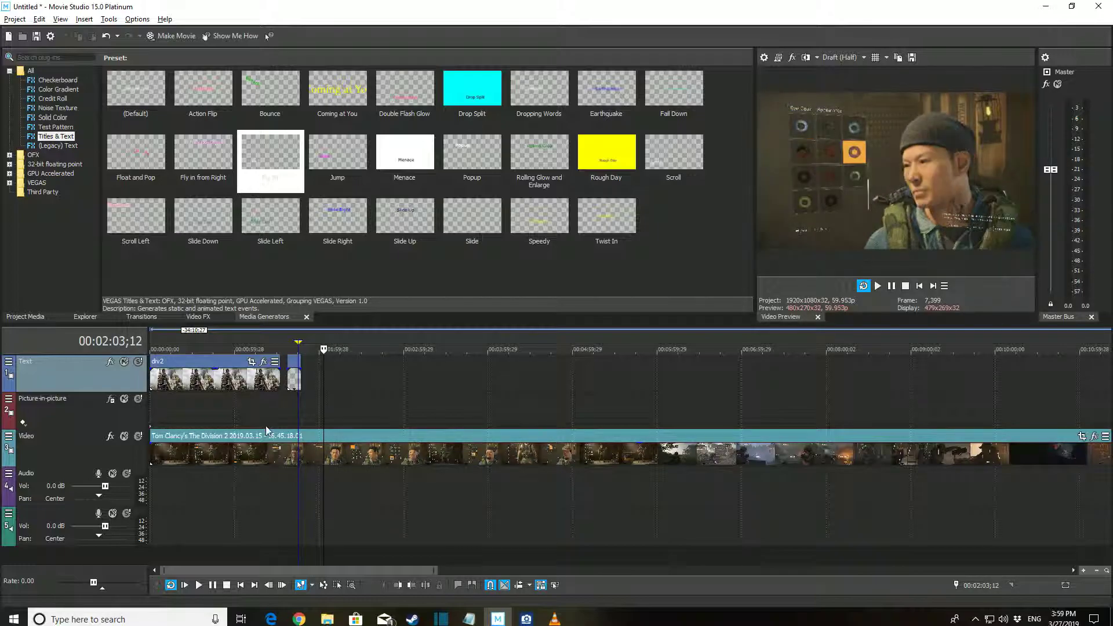
Split the gameplay video at 00:00:24 and at 00:06:00.
{"action": "left_click", "coordinate": [265, 433]}
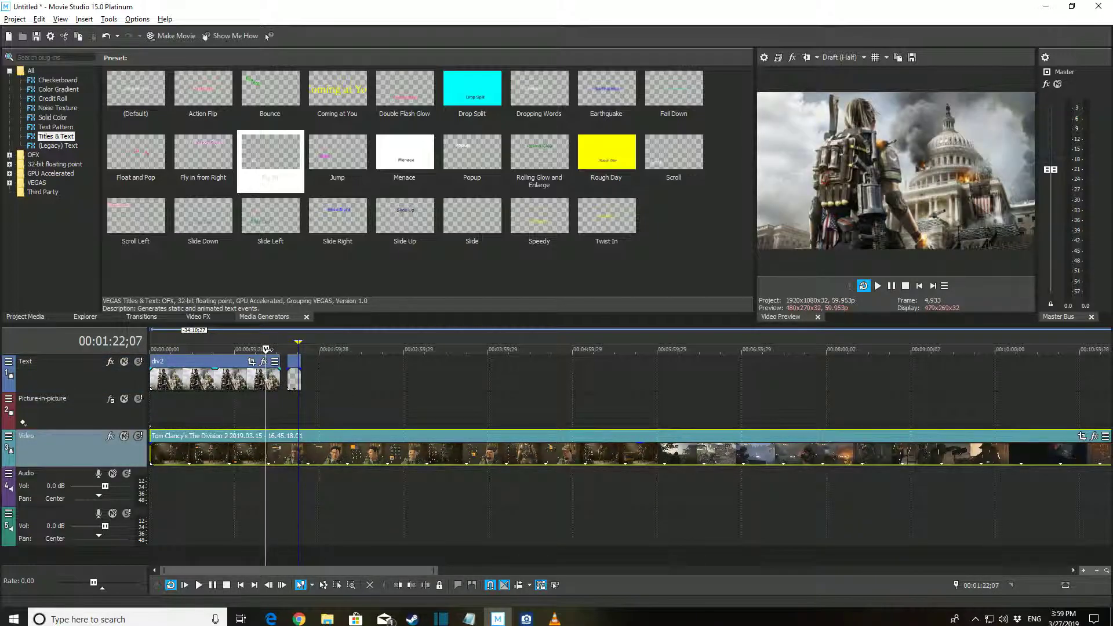
{"action": "left_click_drag", "start_coordinate": [264, 362], "coordinate": [184, 349]}
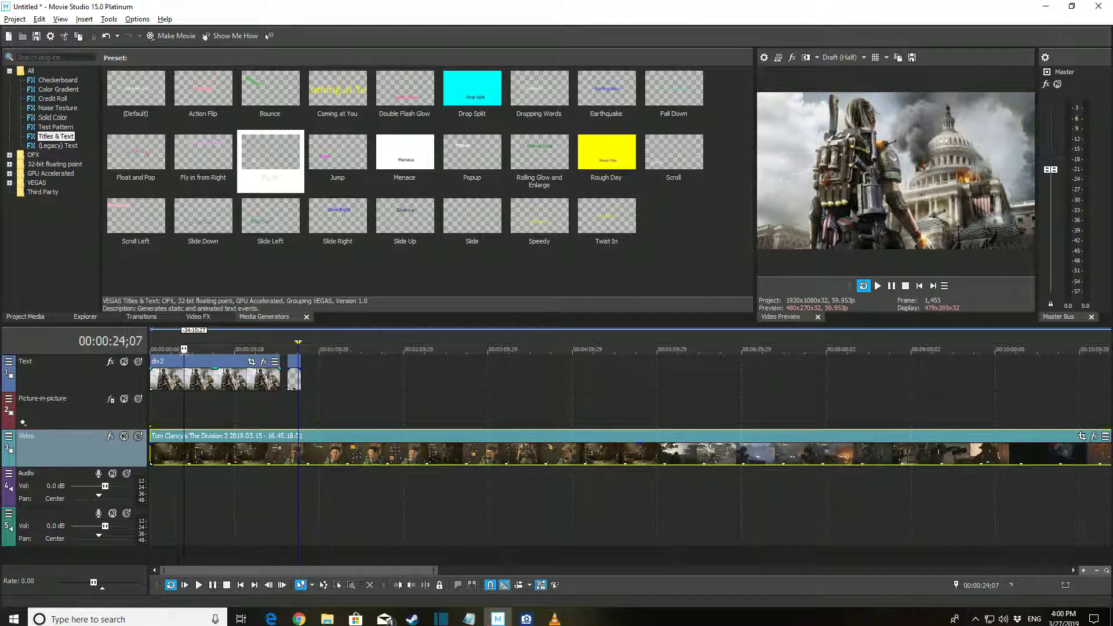
{"action": "key", "text": "s"}
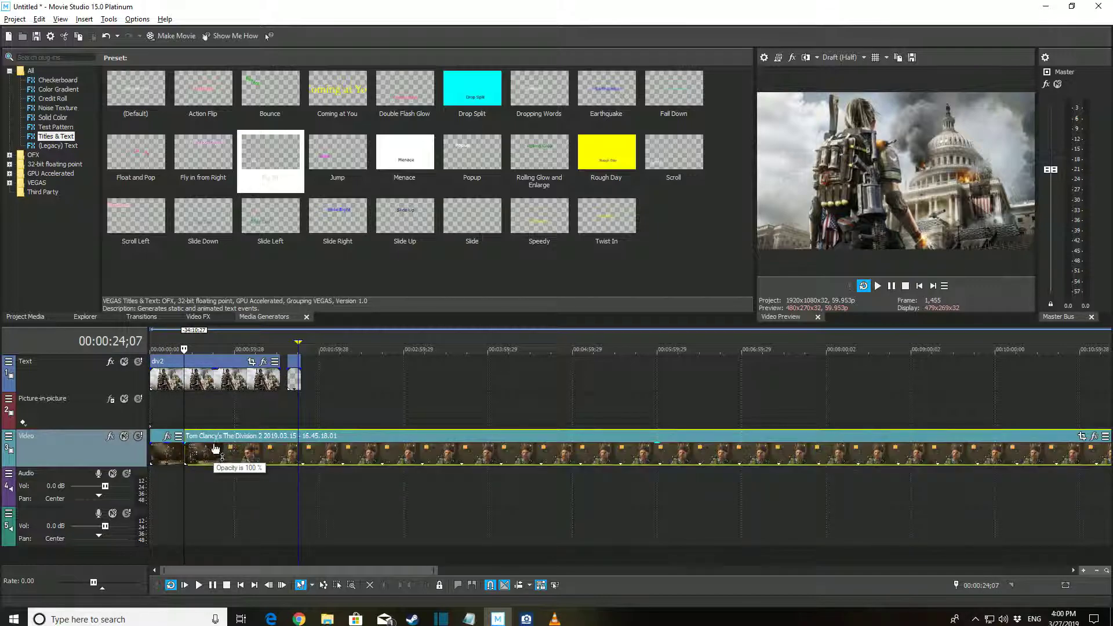
{"action": "left_click_drag", "start_coordinate": [185, 348], "coordinate": [658, 354]}
{"action": "key", "text": "s"}
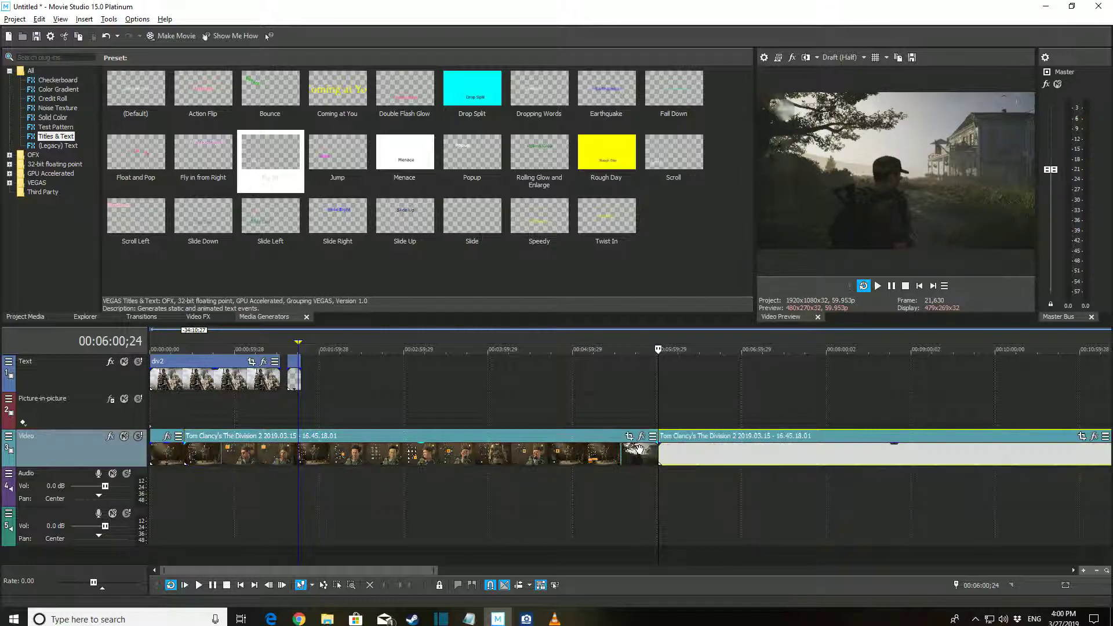
Delete the middle bad-footage event and slide the remaining footage left.
{"action": "left_click", "coordinate": [562, 438]}
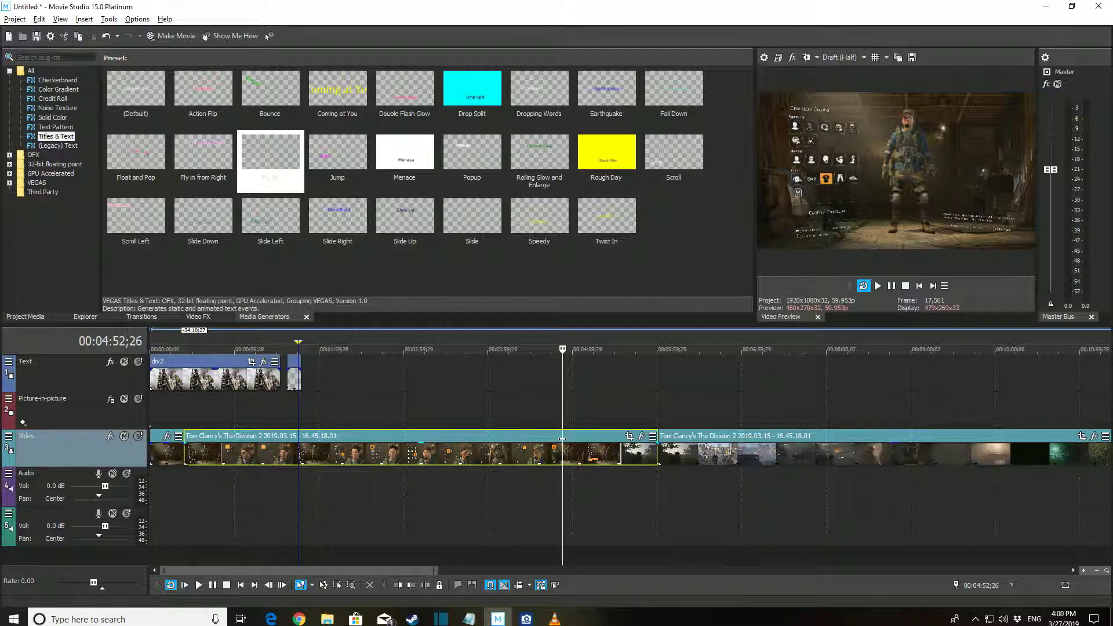
{"action": "key", "text": "Delete"}
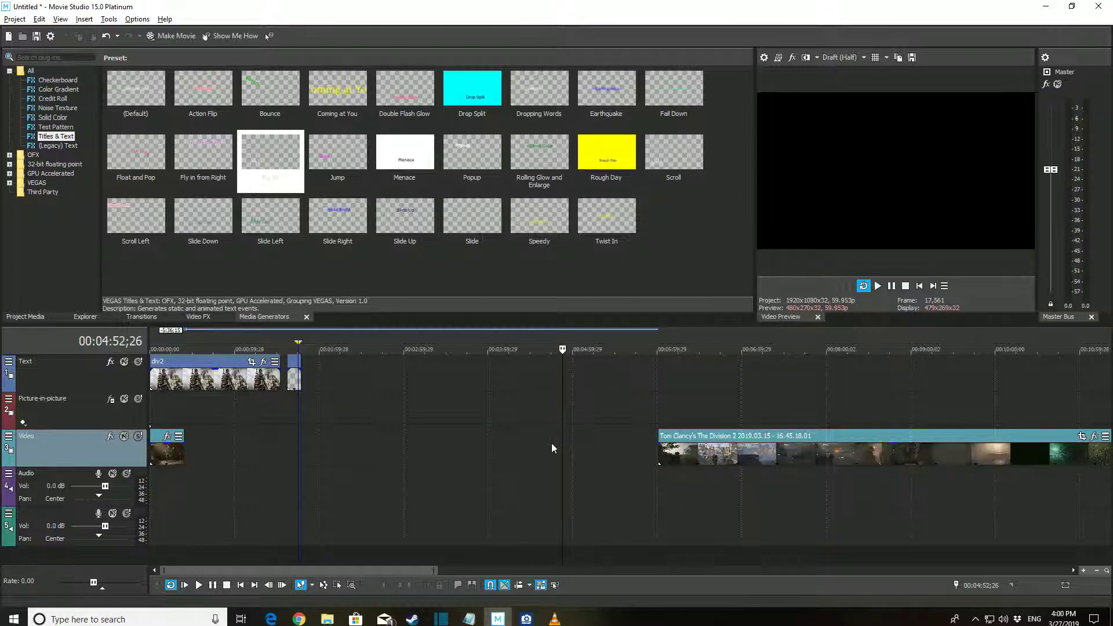
{"action": "left_click_drag", "start_coordinate": [735, 450], "coordinate": [653, 449]}
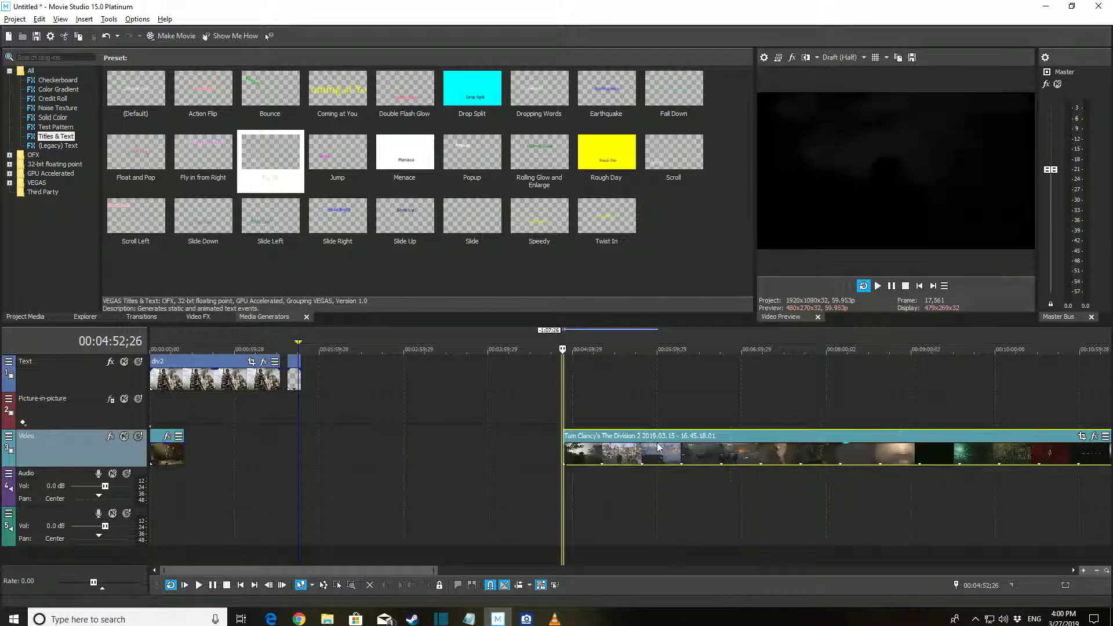
{"action": "right_click", "coordinate": [448, 440]}
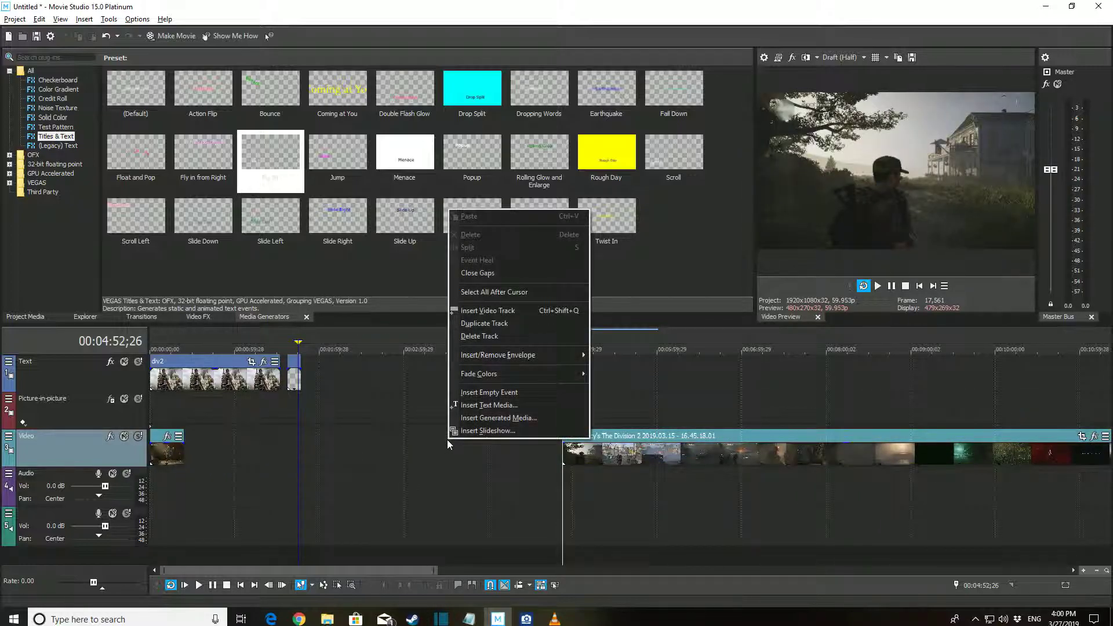
Join the later gameplay footage directly onto the short opening clip, leaving no gap.
{"action": "left_click", "coordinate": [496, 276]}
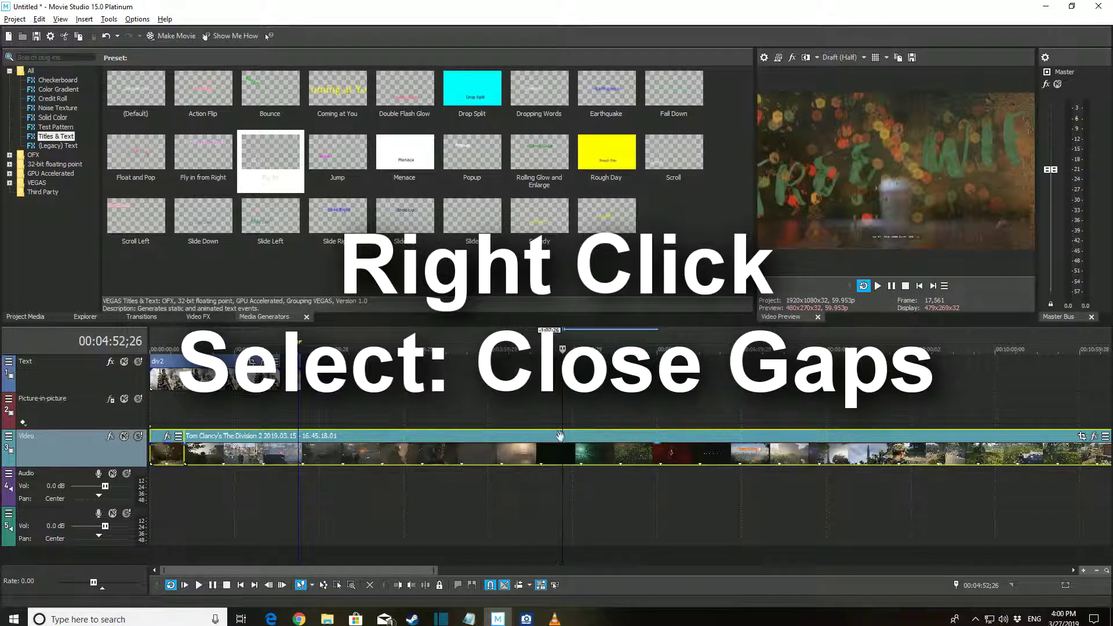
{"action": "left_click", "coordinate": [106, 37]}
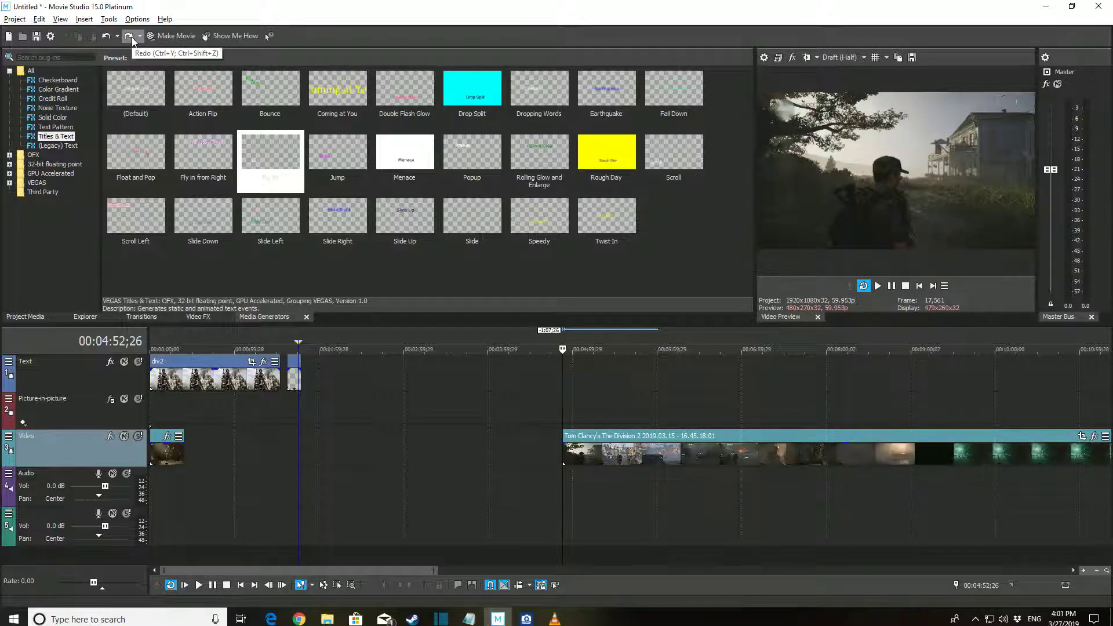
{"action": "left_click", "coordinate": [129, 37]}
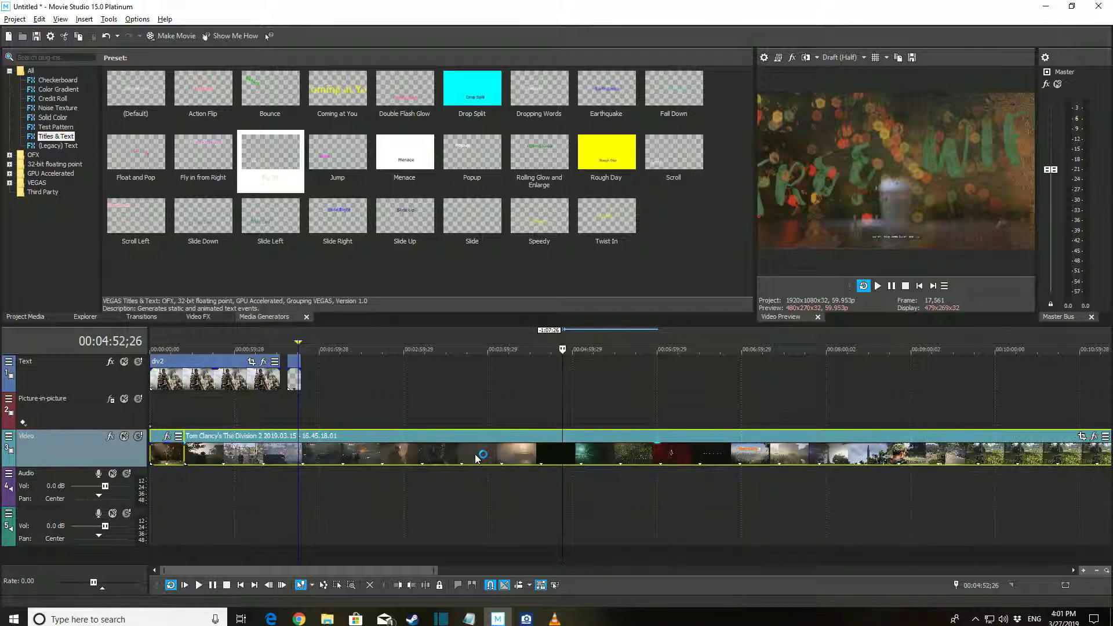
{"action": "key", "text": "ctrl+z"}
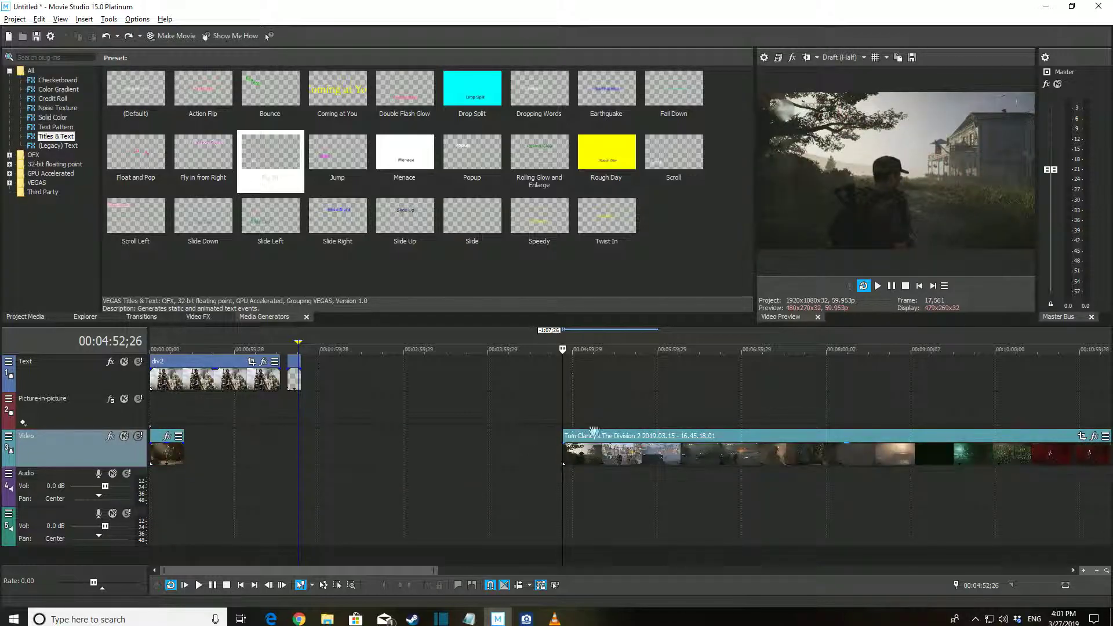
{"action": "left_click_drag", "start_coordinate": [623, 438], "coordinate": [246, 438]}
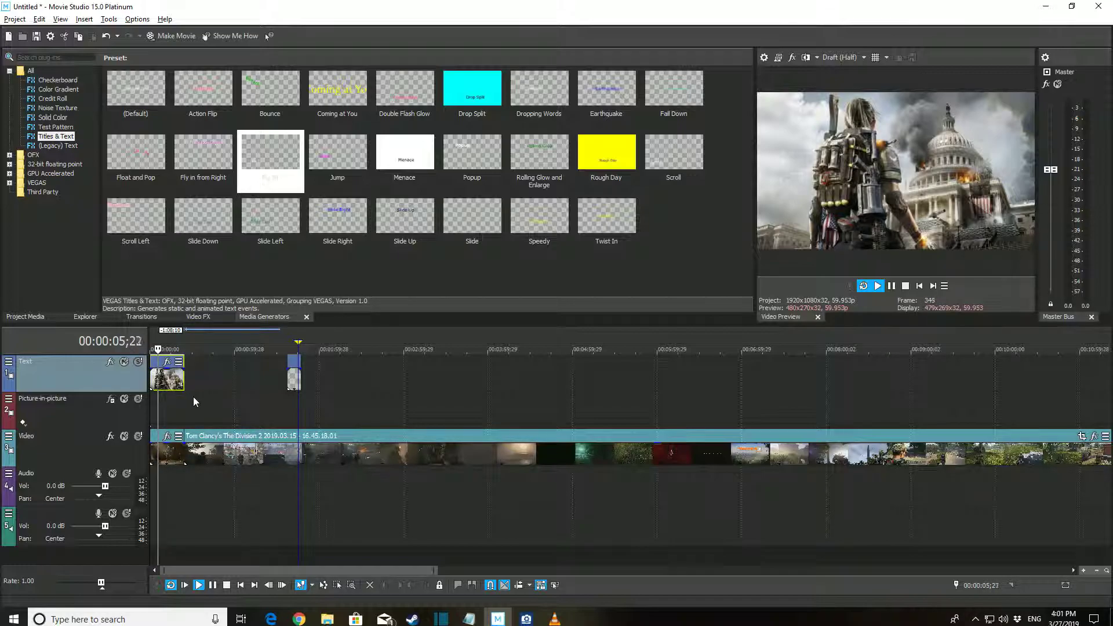
Slide the Fly In title left so it sits right after the div2 image.
{"action": "left_click", "coordinate": [159, 349]}
{"action": "left_click_drag", "start_coordinate": [159, 349], "coordinate": [180, 349]}
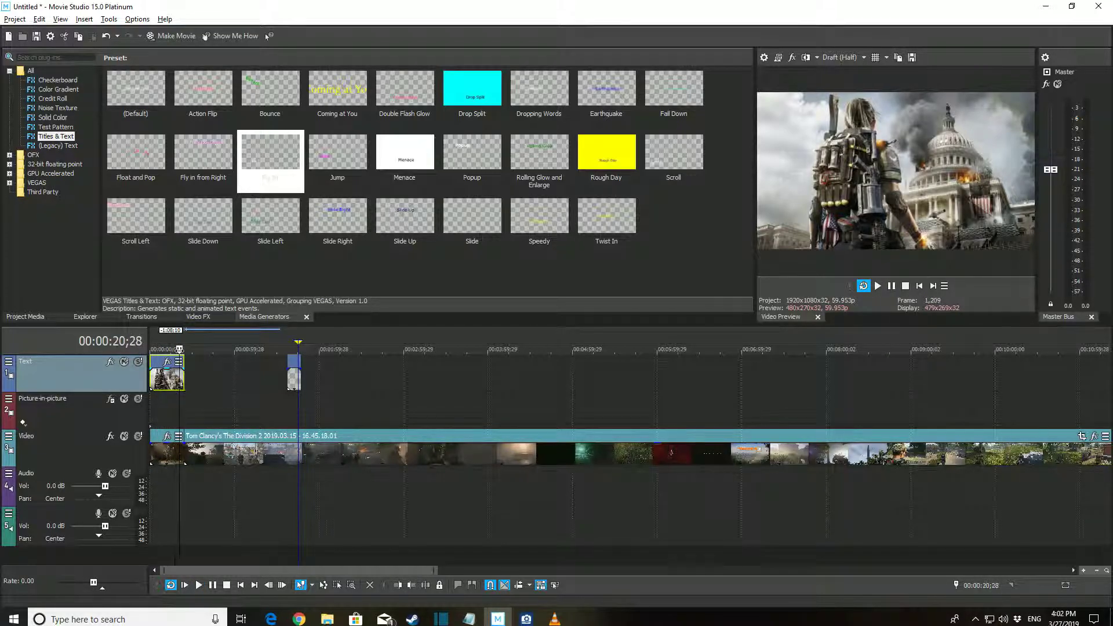
{"action": "key", "text": "space"}
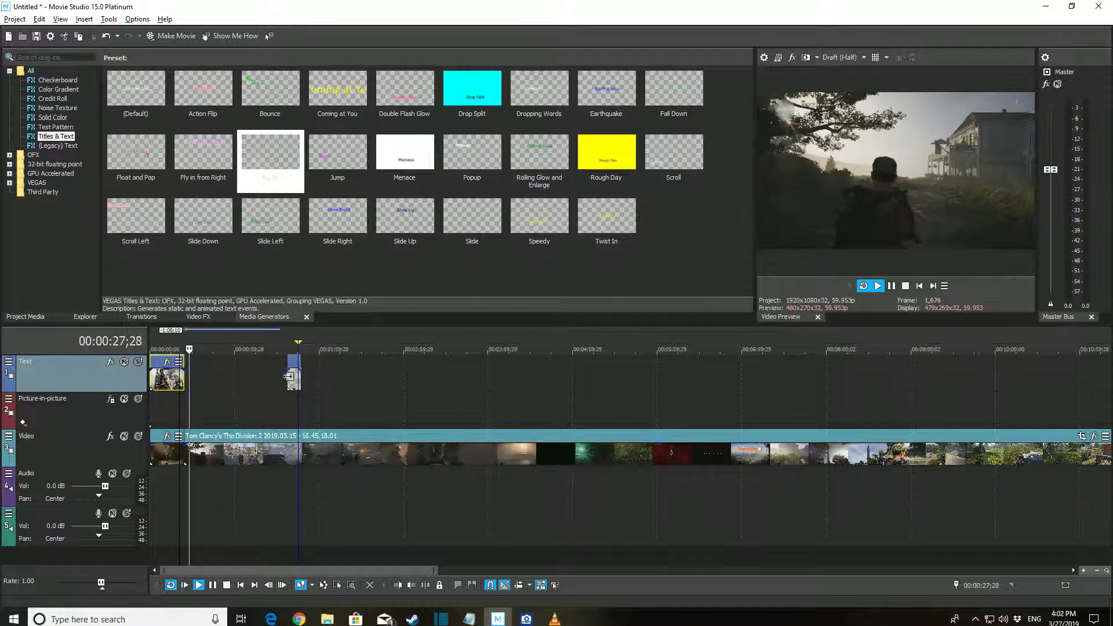
{"action": "left_click_drag", "start_coordinate": [294, 360], "coordinate": [201, 371]}
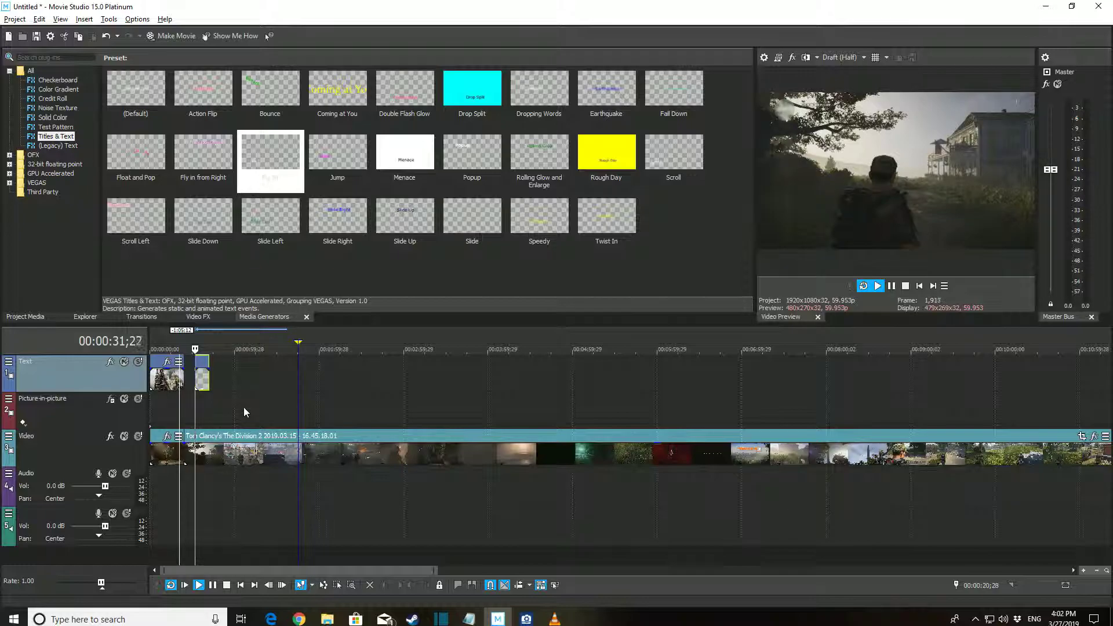